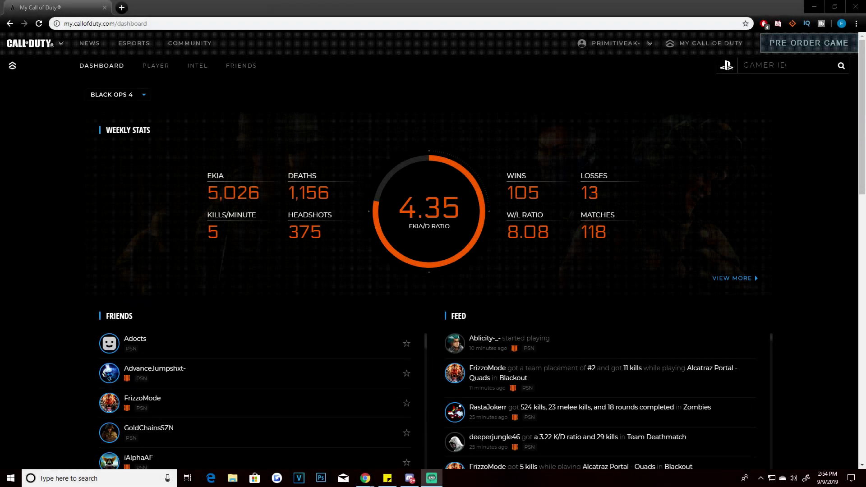
# Step: Paste and load the profile.callofduty.com mw-preorder redeemCode URL in the current tab
pyautogui.scroll(-4, 318, 313)
pyautogui.scroll(4, 318, 311)
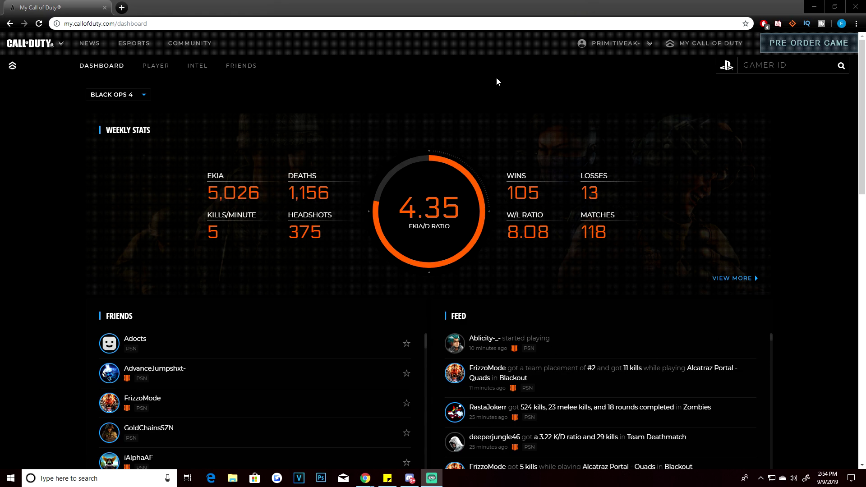
pyautogui.click(106, 23)
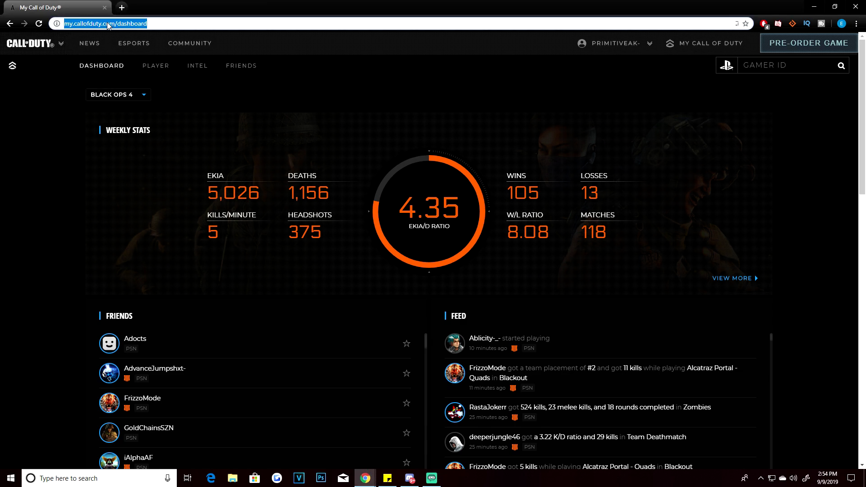
pyautogui.write('https://profile.callofduty.com/promotions/redeemCode/mw-preorder')
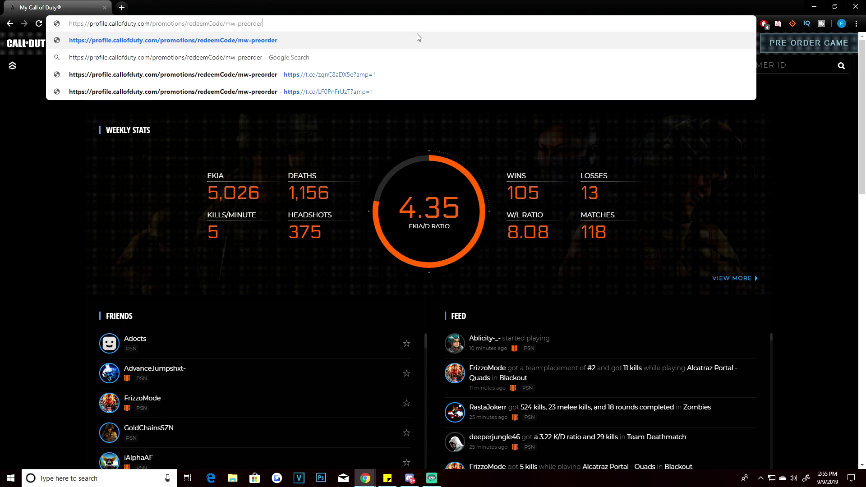
pyautogui.press('Return')
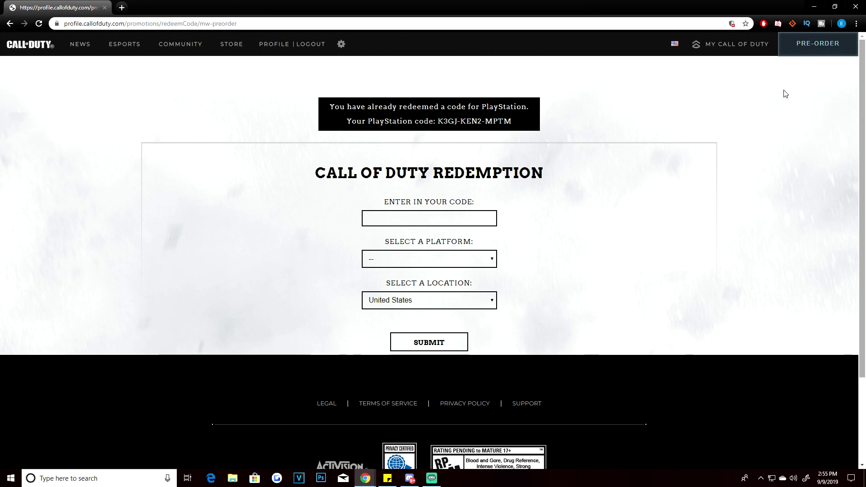
# Step: Visit the Call of Duty dashboard, then return to the redemption page's already-redeemed message
pyautogui.click(709, 48)
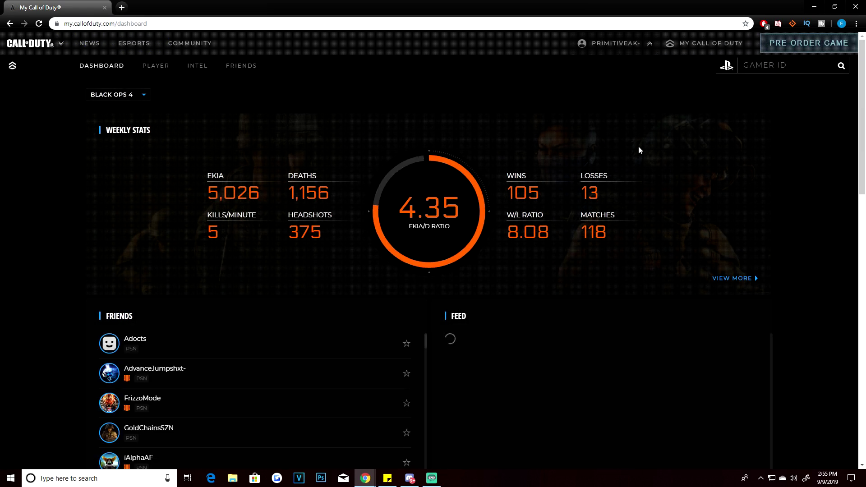
pyautogui.hotkey('alt', 'Left')
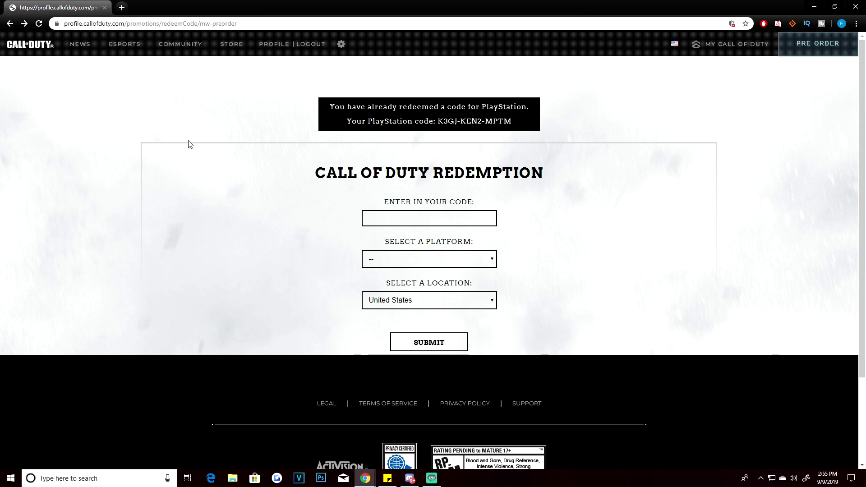
pyautogui.moveTo(347, 108); pyautogui.dragTo(437, 121)
pyautogui.click(467, 121)
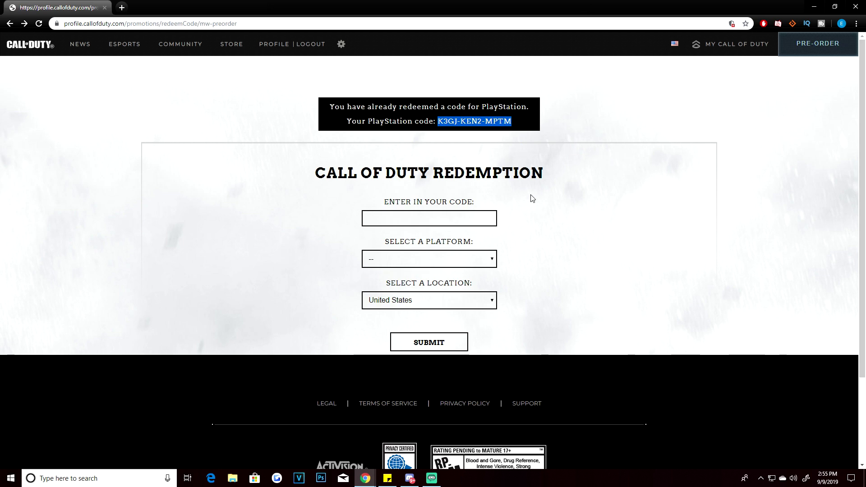
pyautogui.click(534, 176)
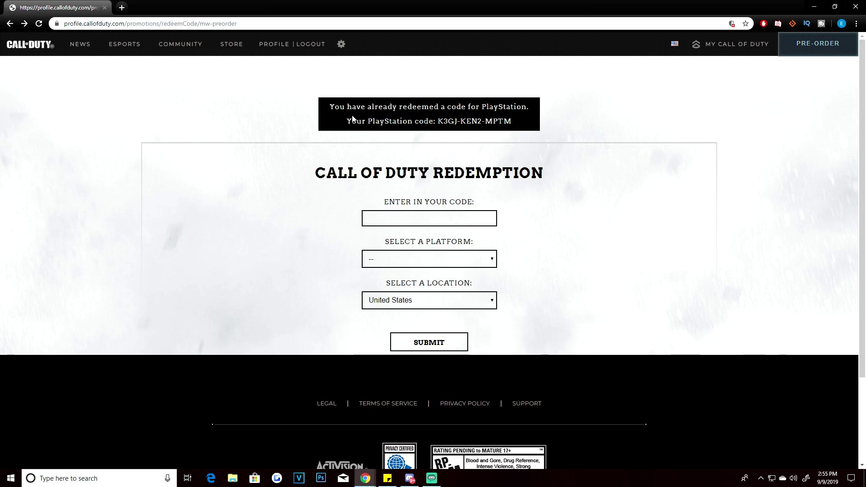
# Step: Select just the PlayStation code in the message and start a new browser tab
pyautogui.moveTo(339, 120); pyautogui.dragTo(580, 135)
pyautogui.click(492, 118)
pyautogui.moveTo(514, 122); pyautogui.dragTo(436, 122)
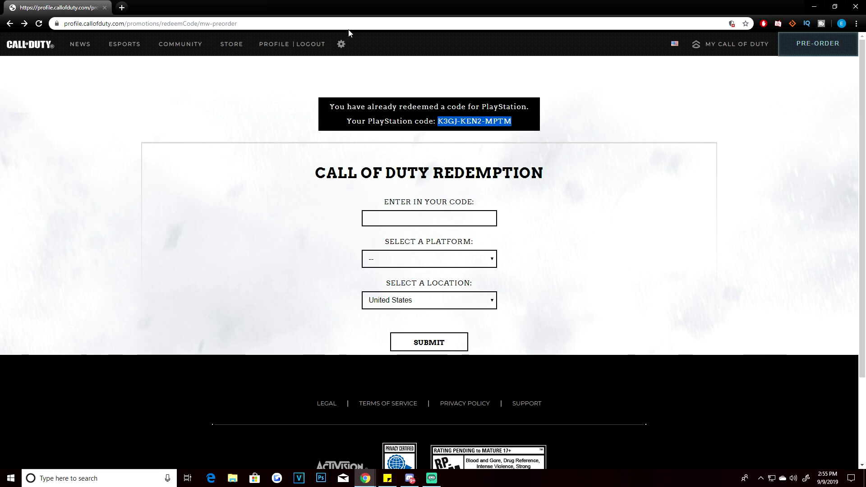
pyautogui.click(121, 7)
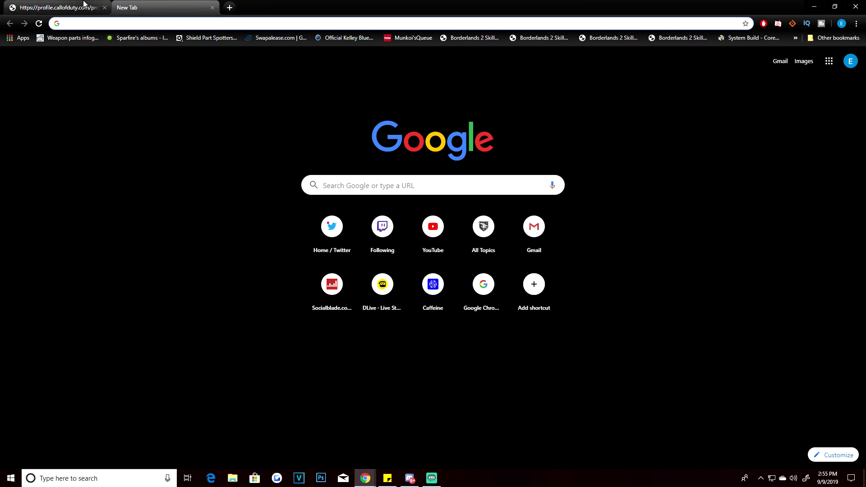
# Step: Load the PlayStation Store from 'store' and choose Redeem Codes in the avatar menu
pyautogui.click(112, 6)
pyautogui.click(185, 5)
pyautogui.click(106, 7)
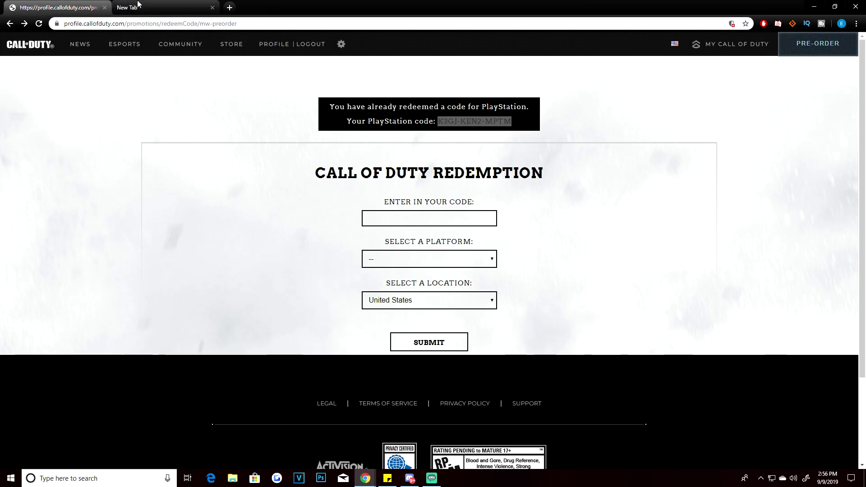
pyautogui.click(140, 5)
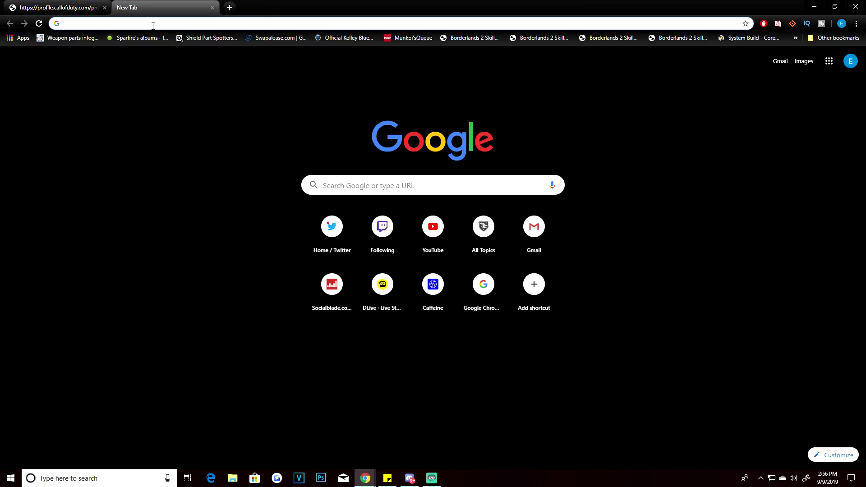
pyautogui.write('sto')
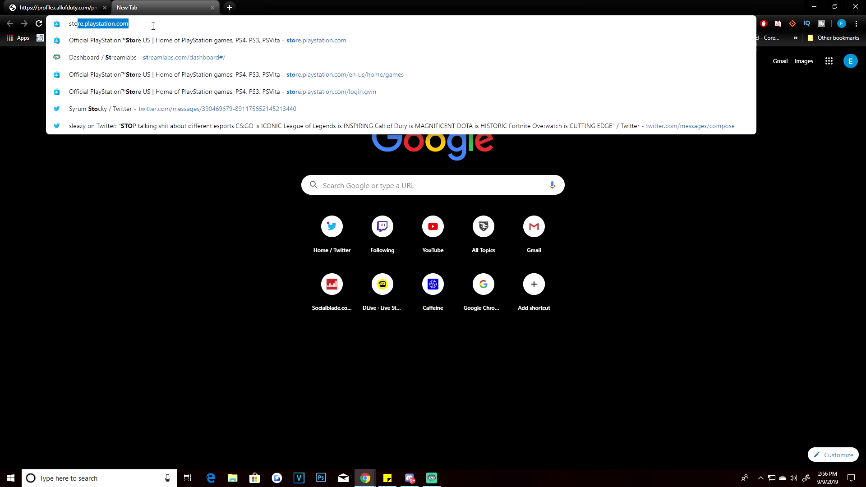
pyautogui.write('re')
pyautogui.press('Return')
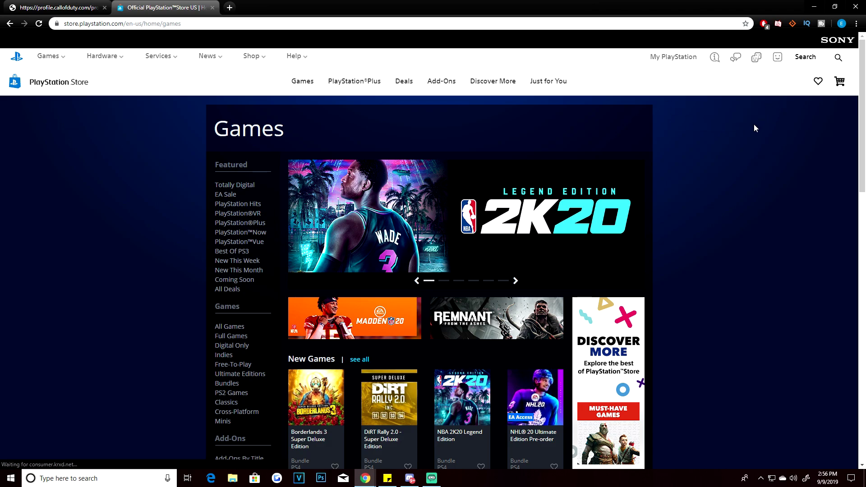
pyautogui.click(776, 58)
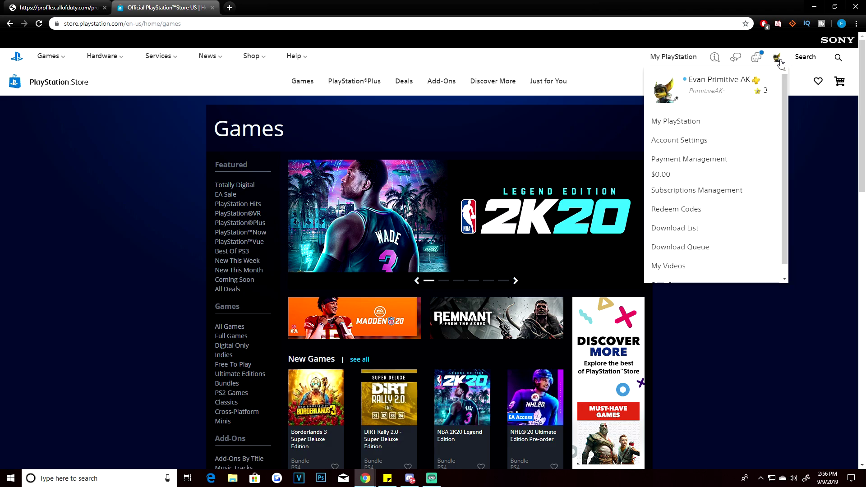
pyautogui.click(697, 208)
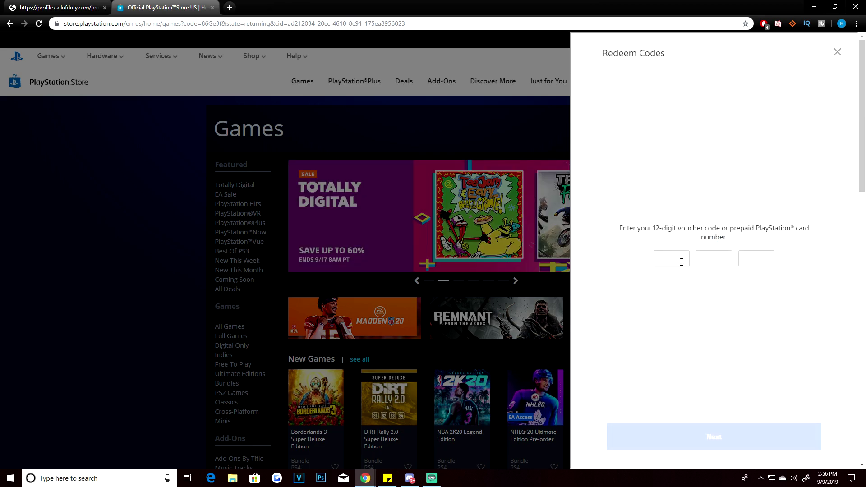
# Step: Paste the copied PlayStation code into the voucher field, submit it, and close the panel
pyautogui.click(681, 257)
pyautogui.click(786, 431)
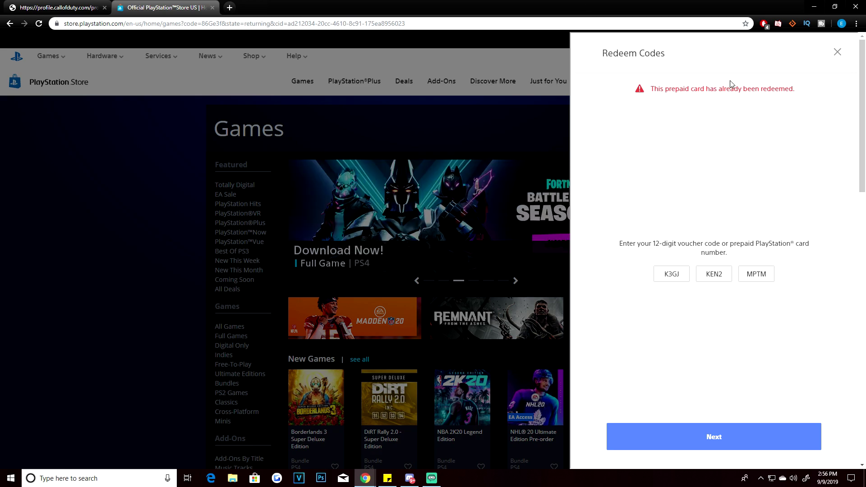
pyautogui.click(506, 91)
# Step: Open the Download List from the avatar menu to see the Modern Warfare Open Beta
pyautogui.click(757, 57)
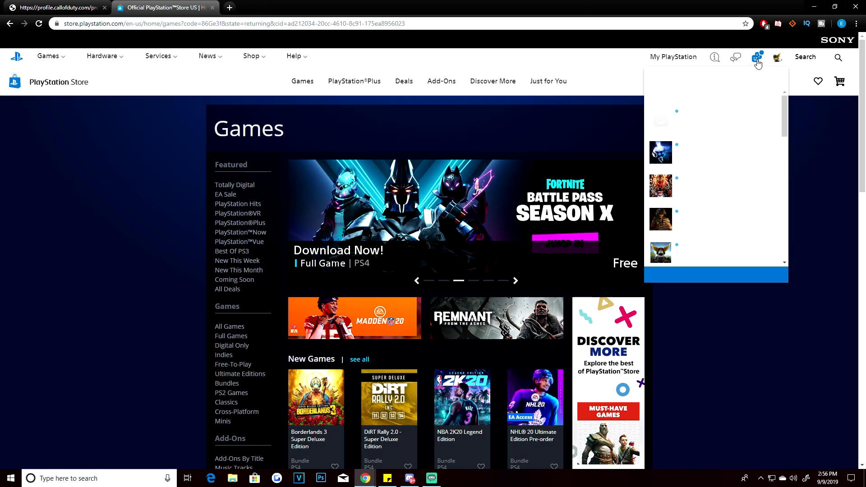
pyautogui.click(776, 57)
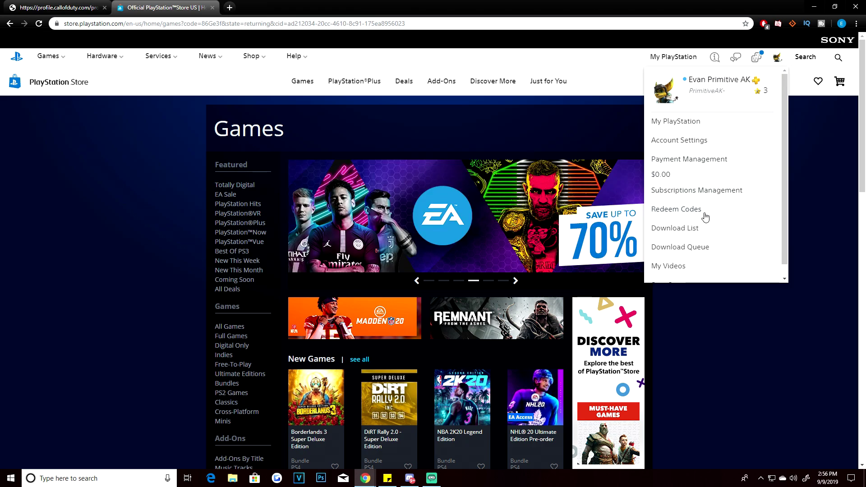
pyautogui.click(703, 230)
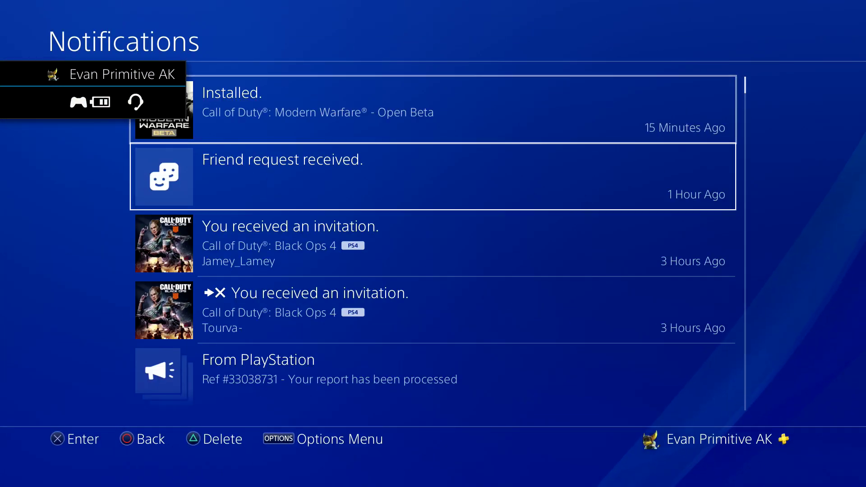
# Step: Launch the installed Modern Warfare Open Beta from its Notifications entry
pyautogui.press('Up')
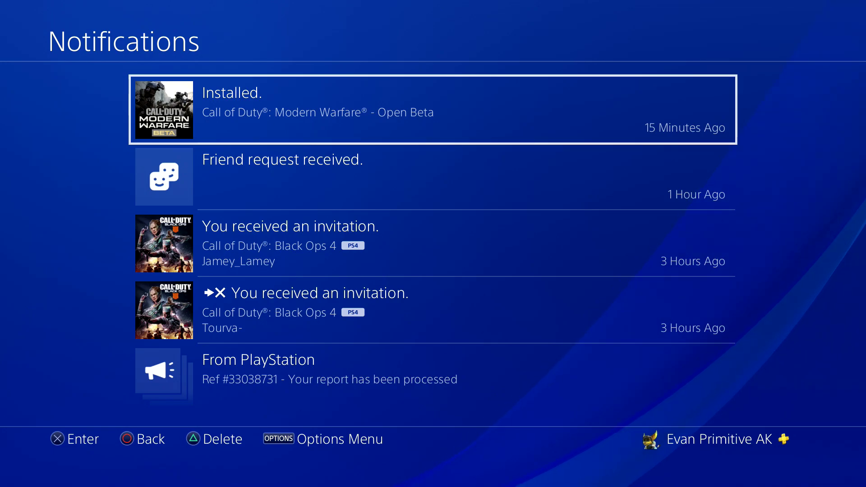
pyautogui.press('Return')
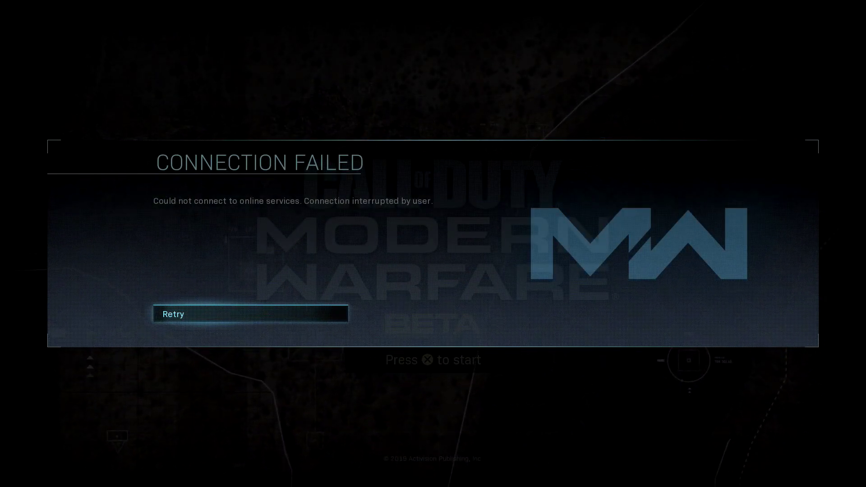
# Step: Choose Retry on the CONNECTION FAILED dialog to reconnect to online services
pyautogui.press('Return')
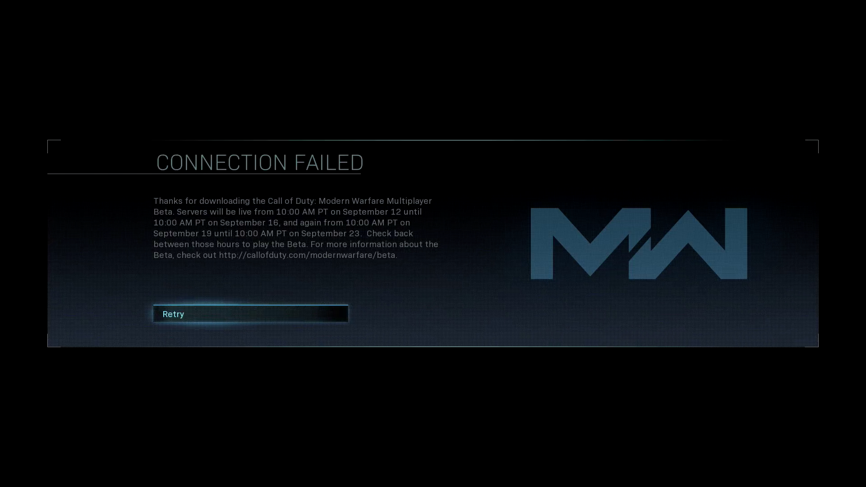